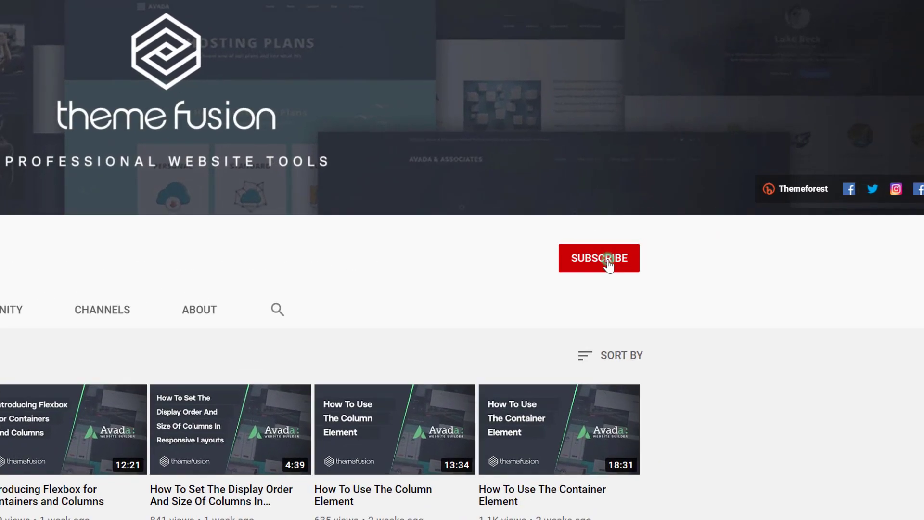
Subscribe to ThemeFusion on YouTube with the notification bell set to All
click(608, 262)
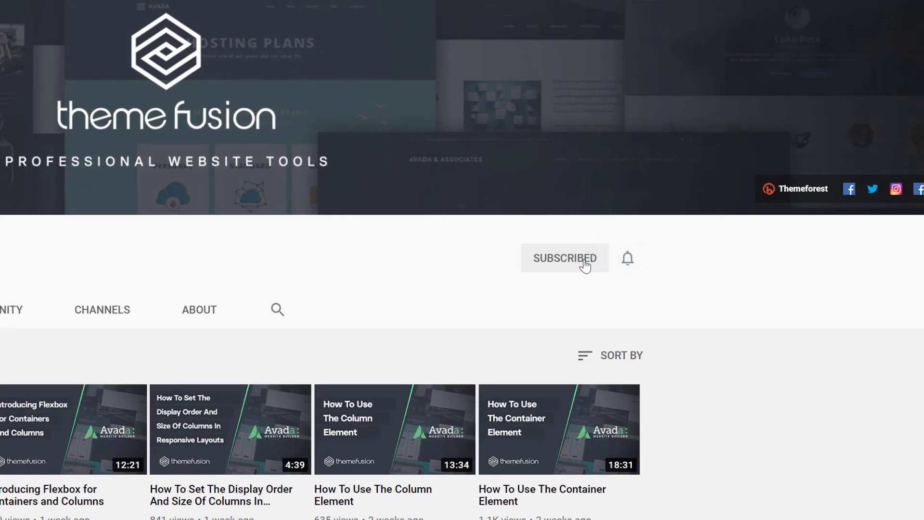
click(628, 258)
click(638, 292)
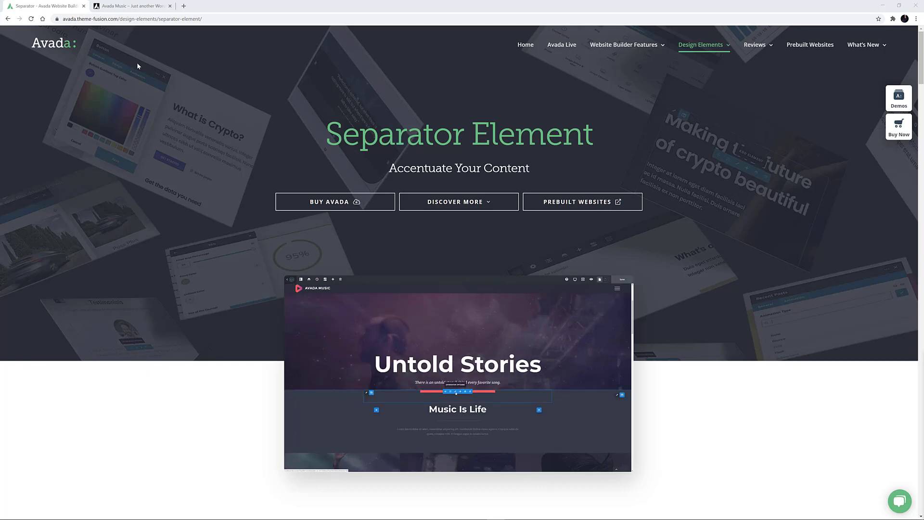
Switch to the Avada Music tab showing the 'Untold Stories' page in Avada Live
click(134, 5)
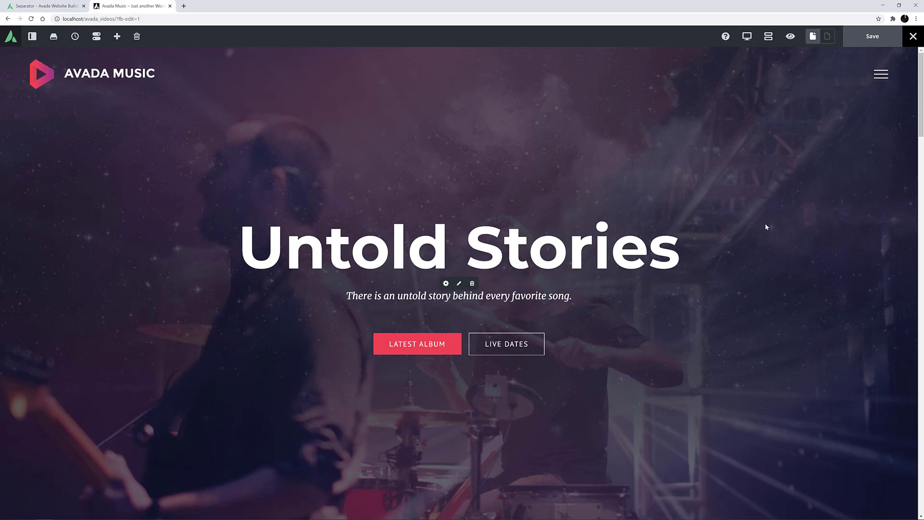
Open Element Options for the red separator in the Music Is Life section
scroll(764, 224, down, 5)
scroll(746, 223, down, 2)
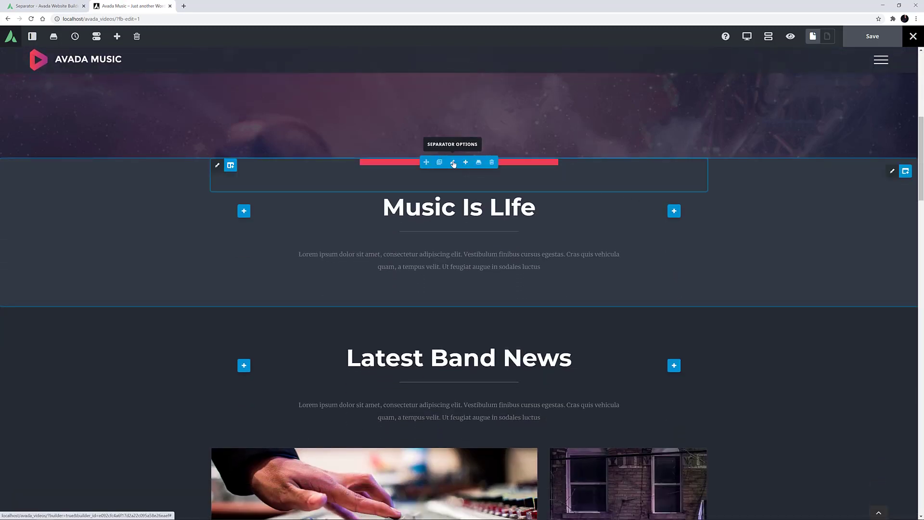
click(453, 163)
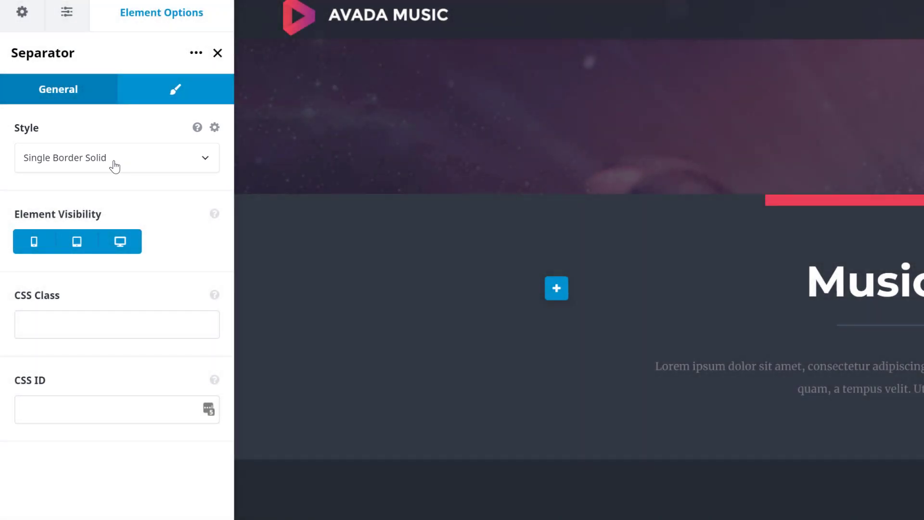
click(115, 166)
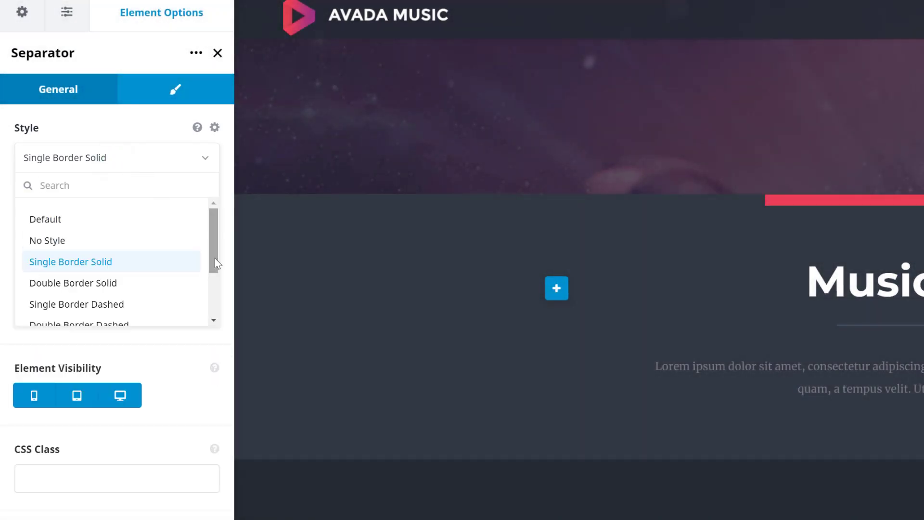
drag(215, 261, 214, 270)
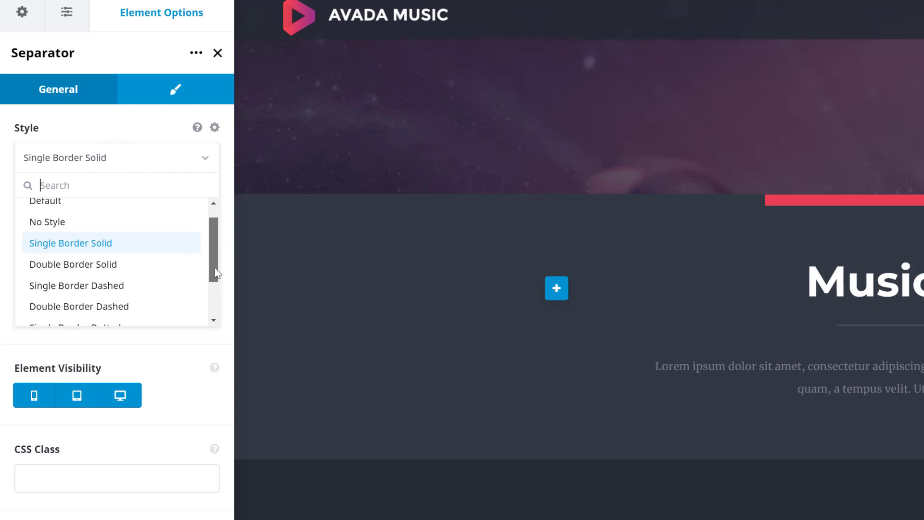
drag(214, 268, 210, 305)
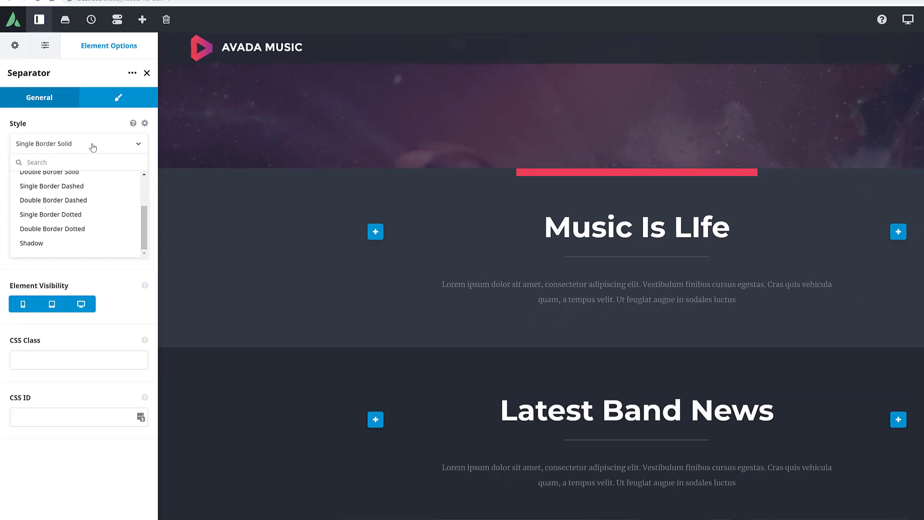
click(93, 147)
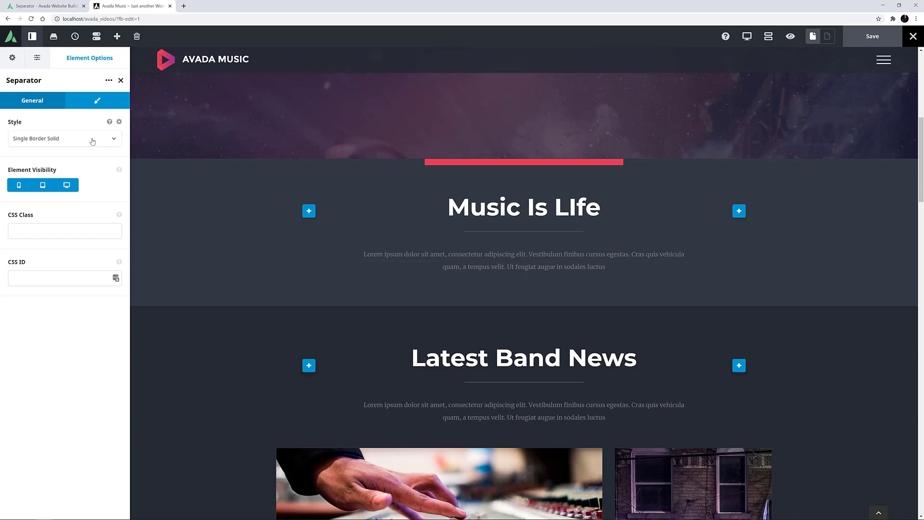
Show the separator's Design settings: 40% width, centered, border size 16, colour #ec4858
click(102, 102)
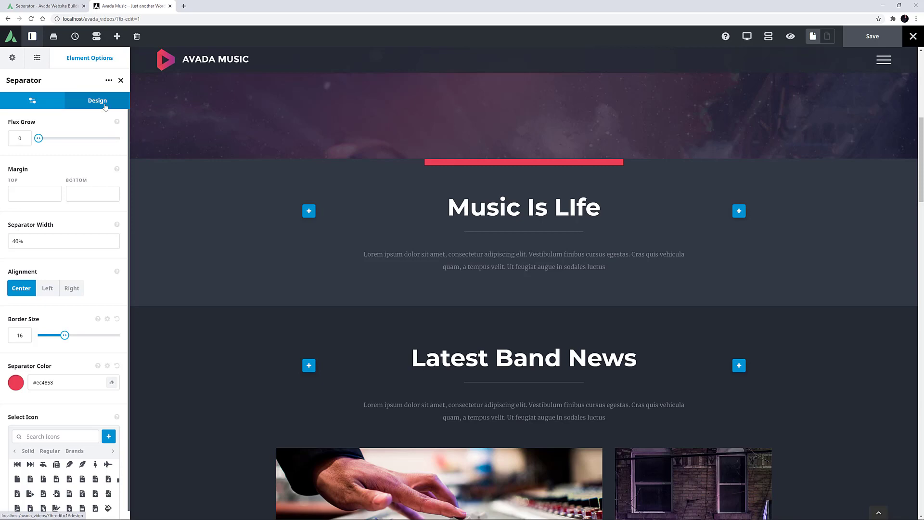
click(282, 165)
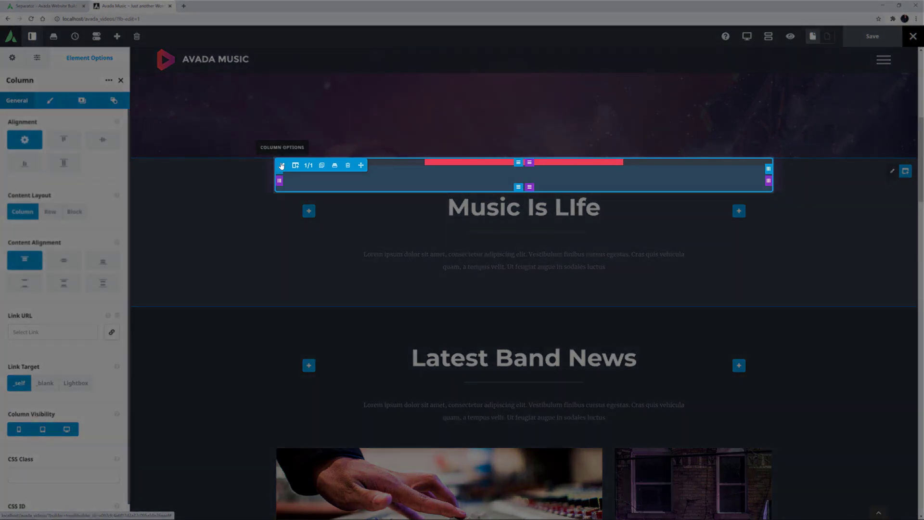
click(516, 166)
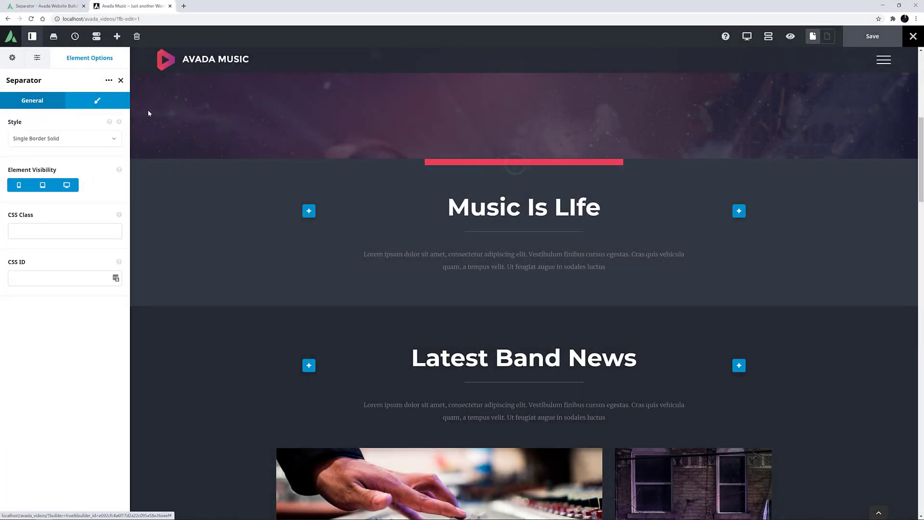
click(99, 101)
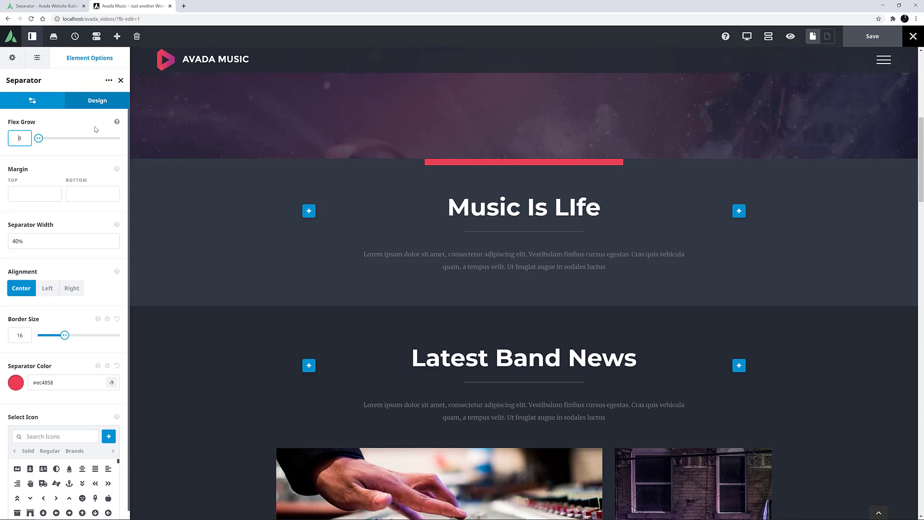
Set the separator's top margin to 50px and its border size to 3
click(42, 191)
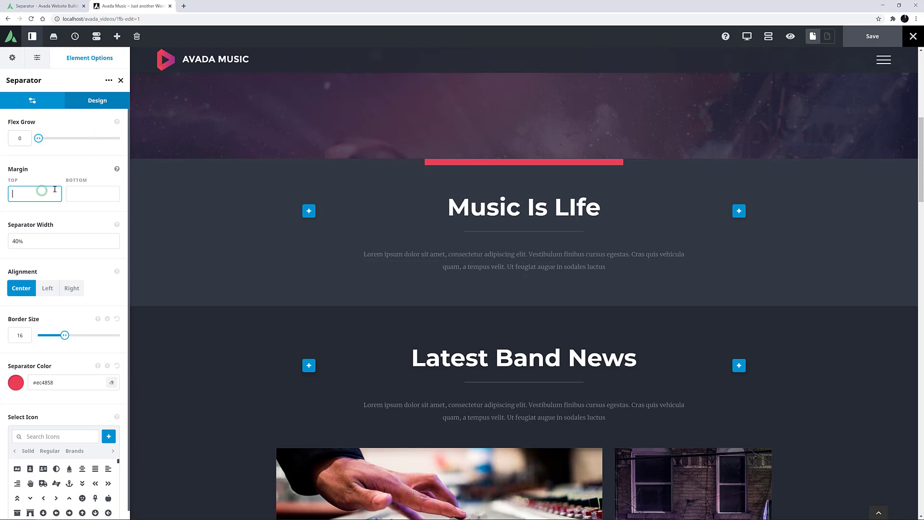
text(50px)
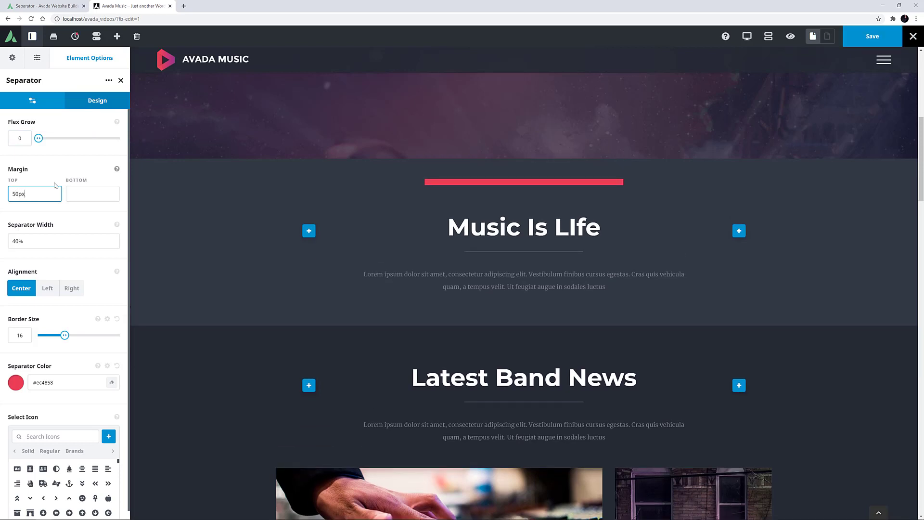
click(23, 341)
double_click(20, 336)
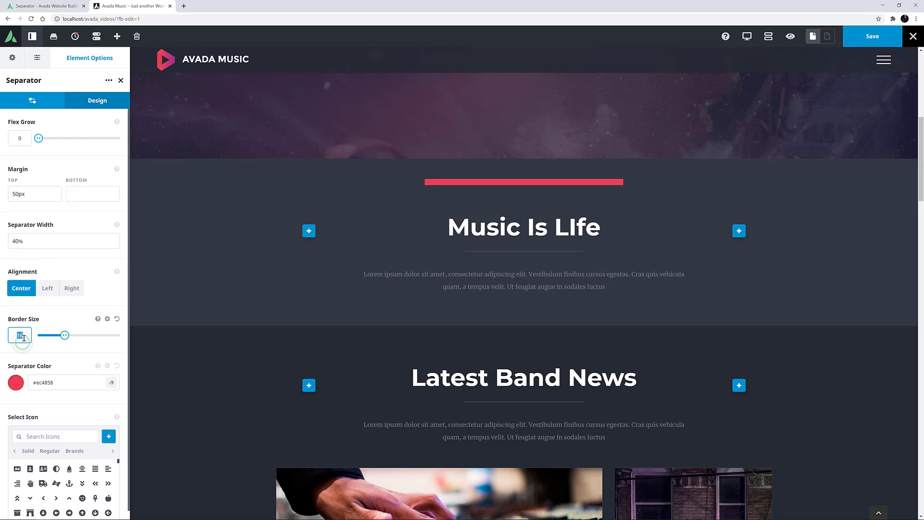
text(3)
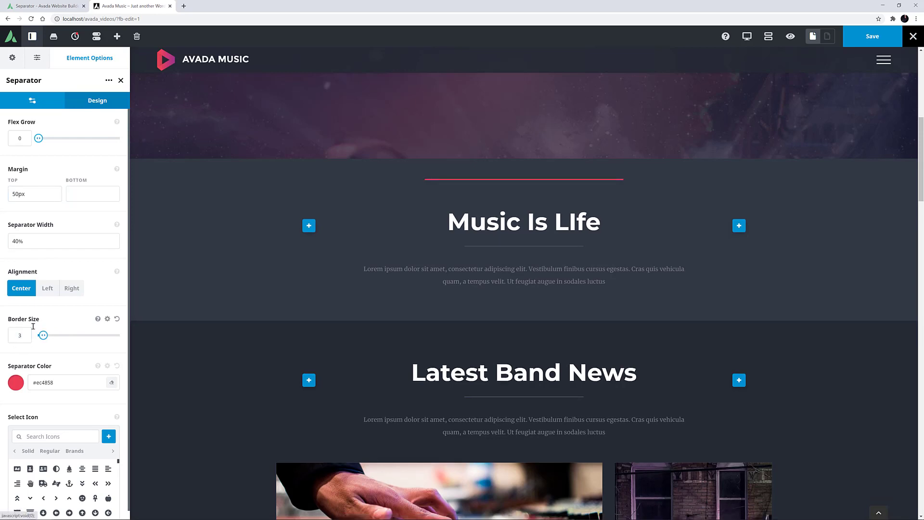
Add a drum icon to the separator at icon size 46
scroll(29, 341, down, 1)
click(51, 423)
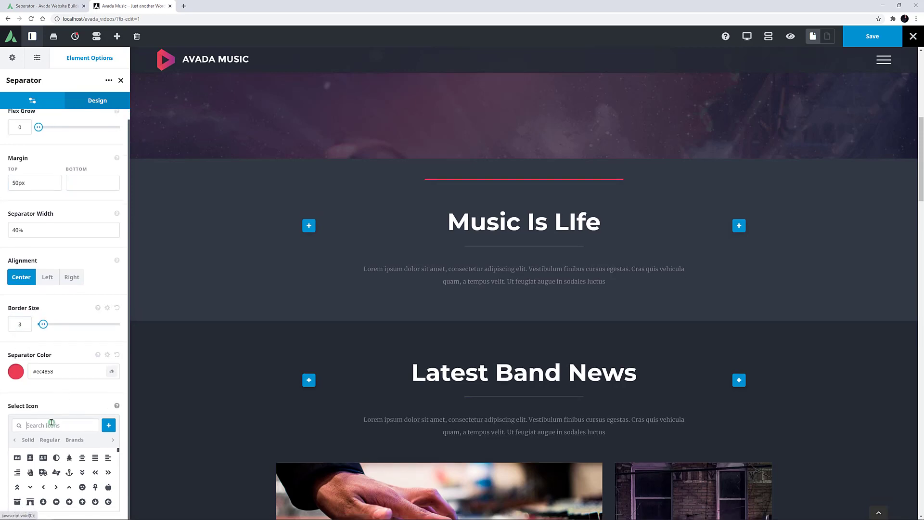
text(drum)
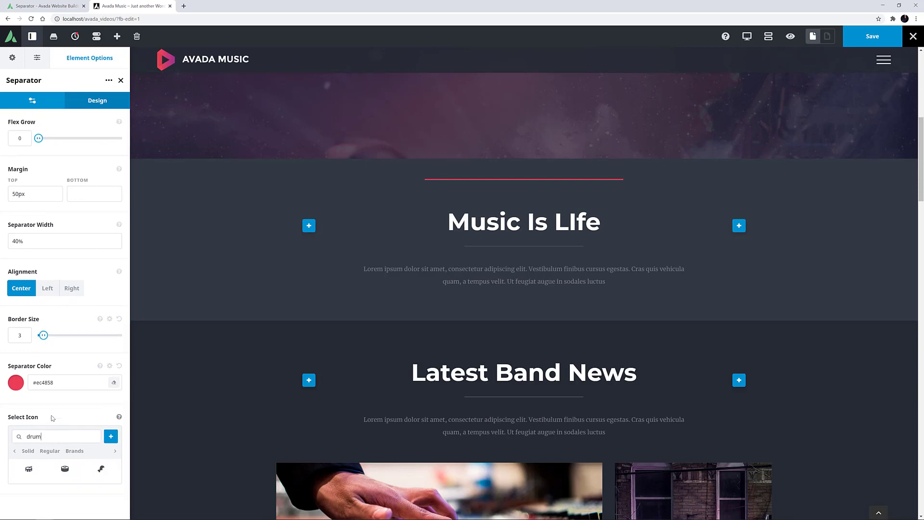
click(28, 468)
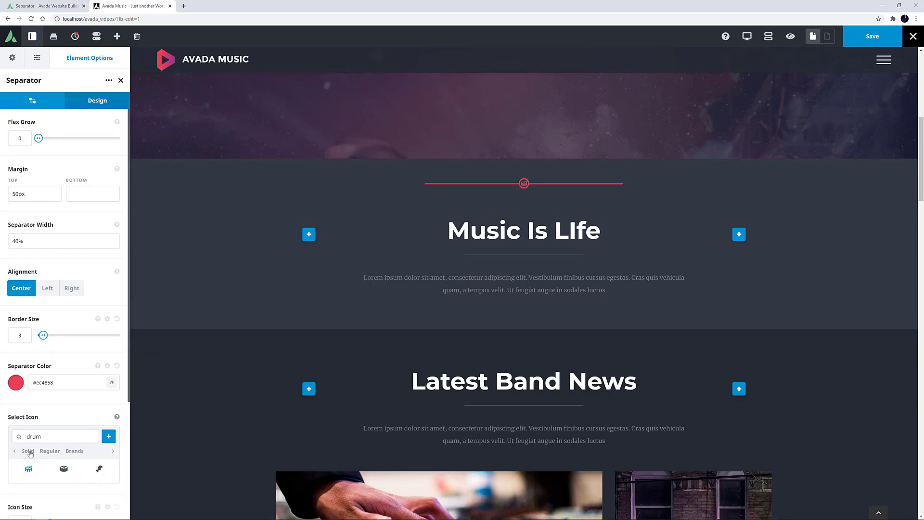
scroll(30, 452, down, 4)
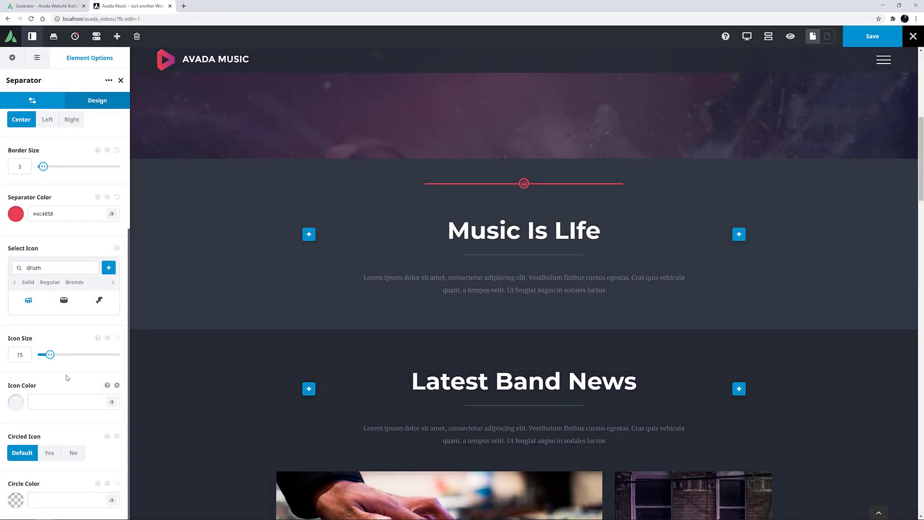
drag(30, 355, 2, 356)
text(46)
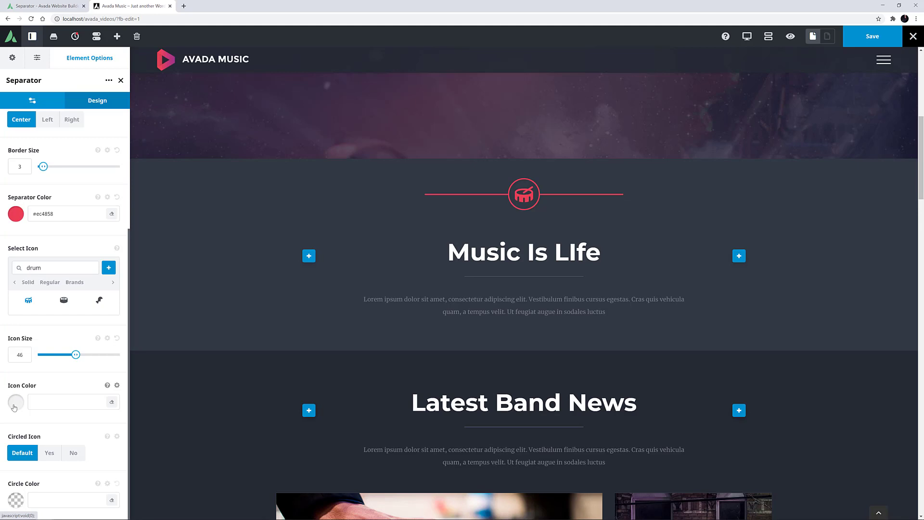
Set the drum icon's colour to white (#ffffff)
click(15, 408)
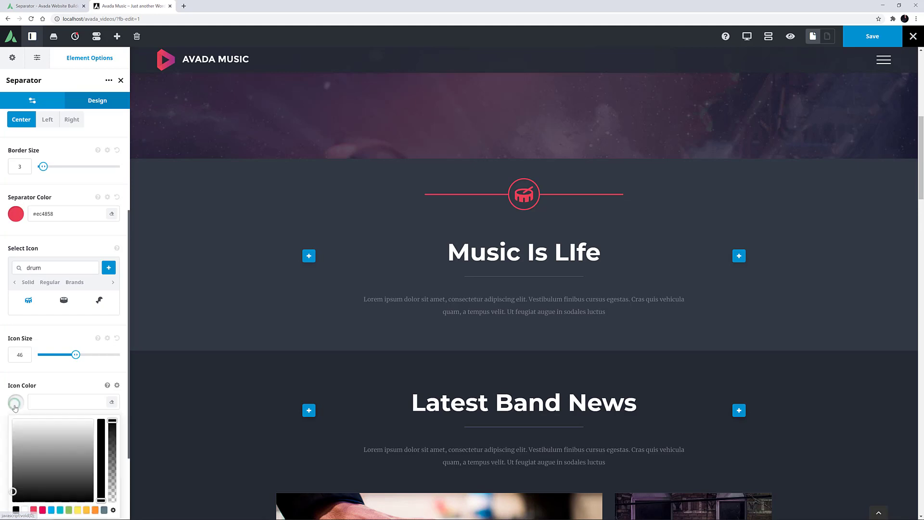
scroll(15, 408, down, 1)
click(24, 474)
click(15, 367)
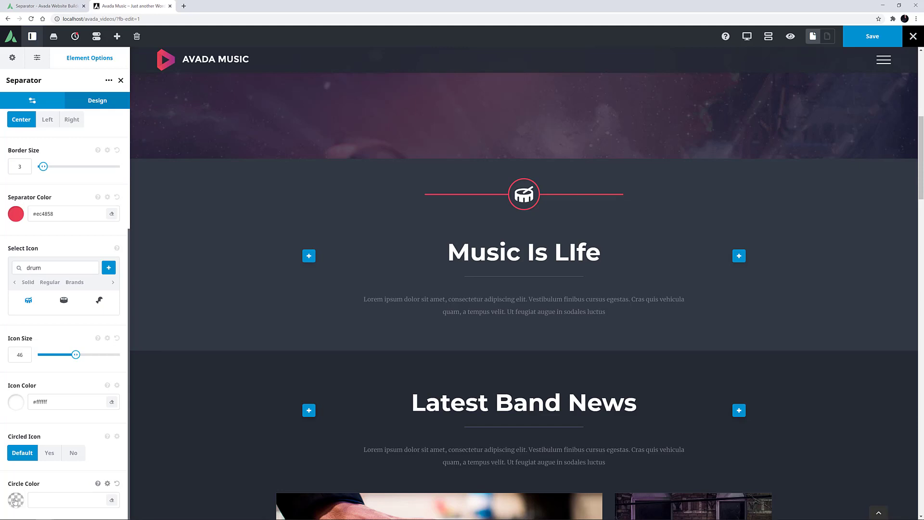
Fill the icon circle with red #ec4858 and toggle Circled Icon off and back to Yes
click(15, 500)
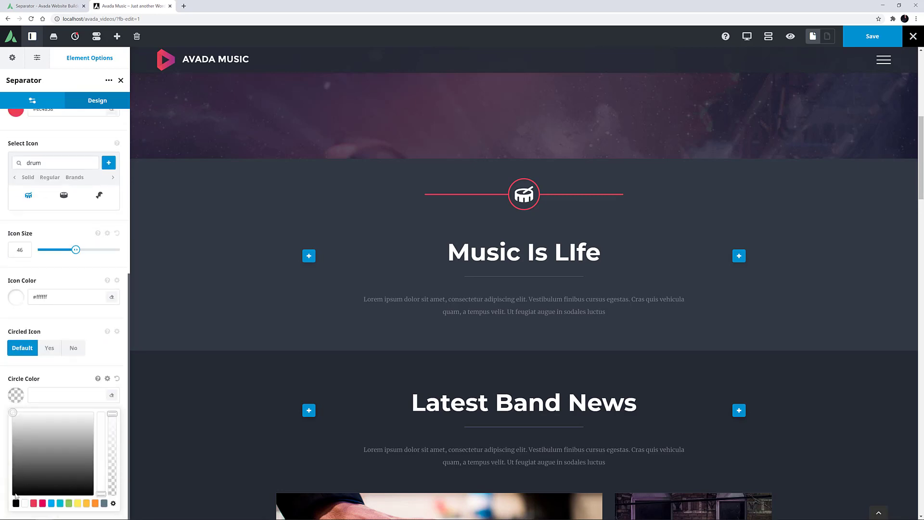
click(33, 502)
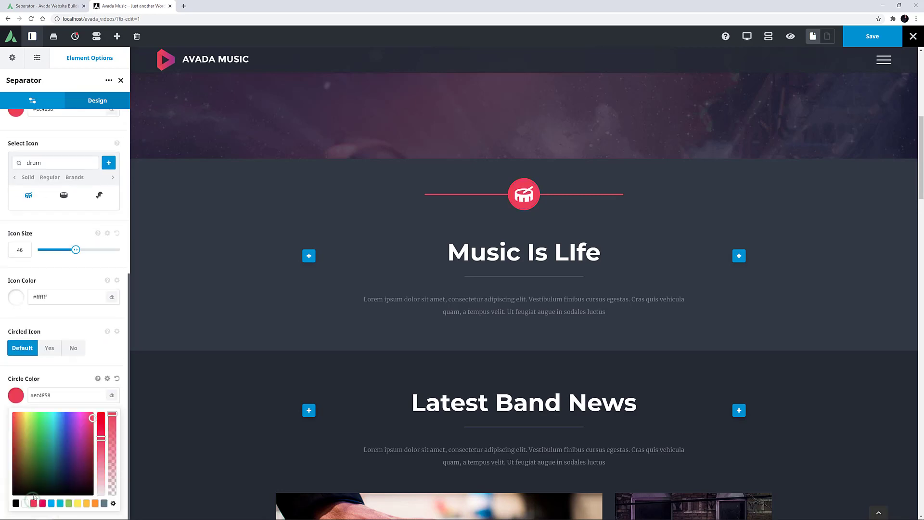
click(17, 396)
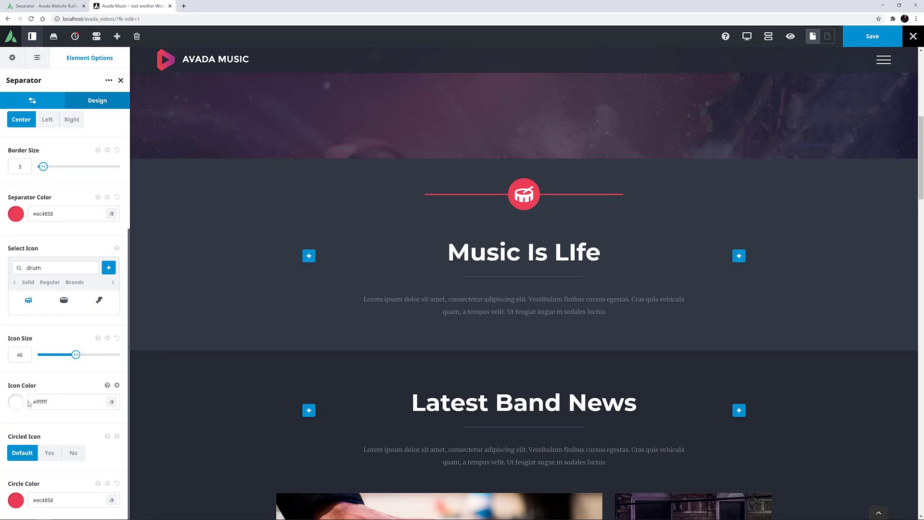
click(76, 453)
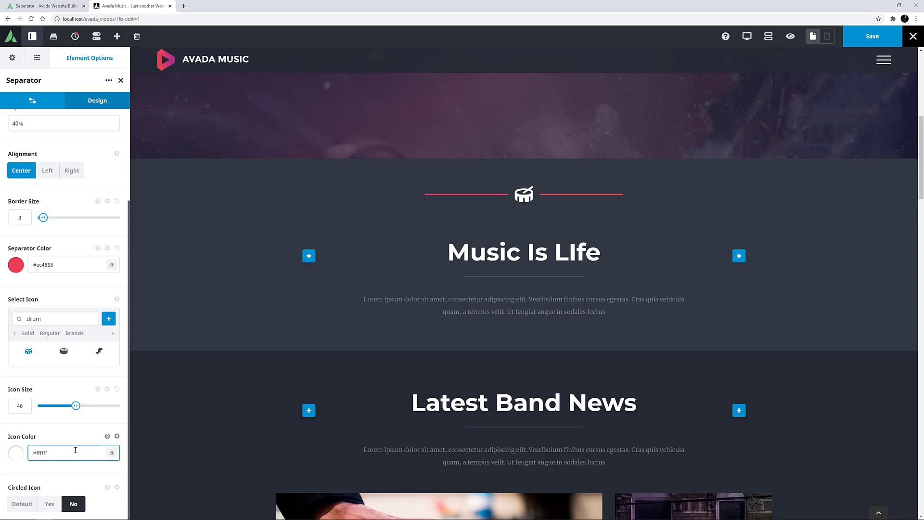
click(48, 502)
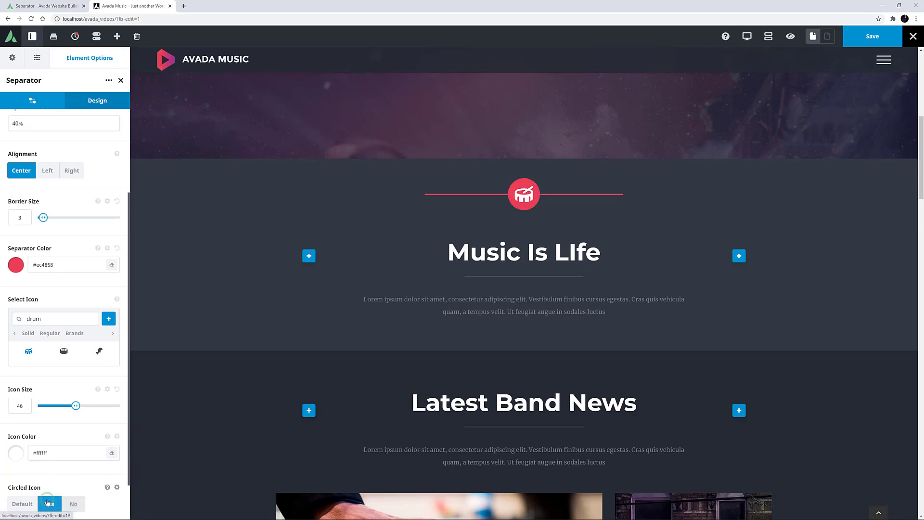
scroll(54, 467, down, 1)
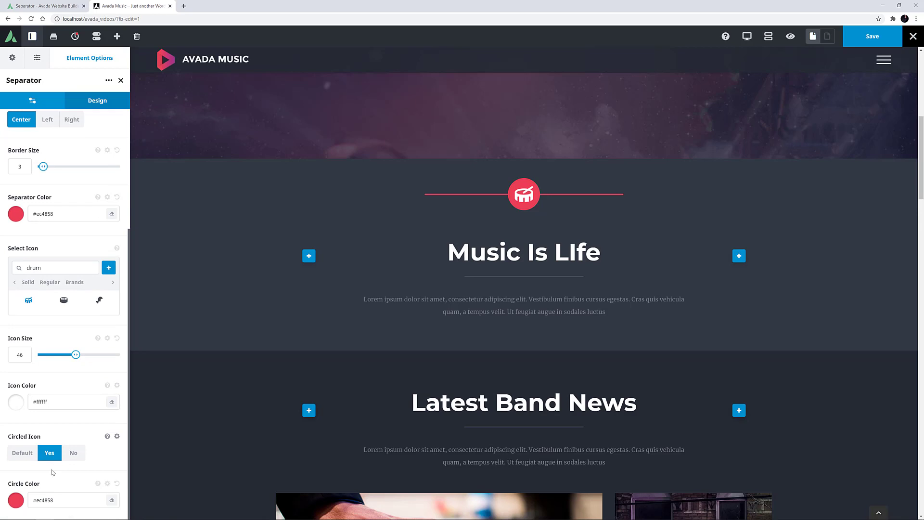
Open the Design settings of the separator under Music Is Life: 300px width, border size 2
mouse_move(520, 284)
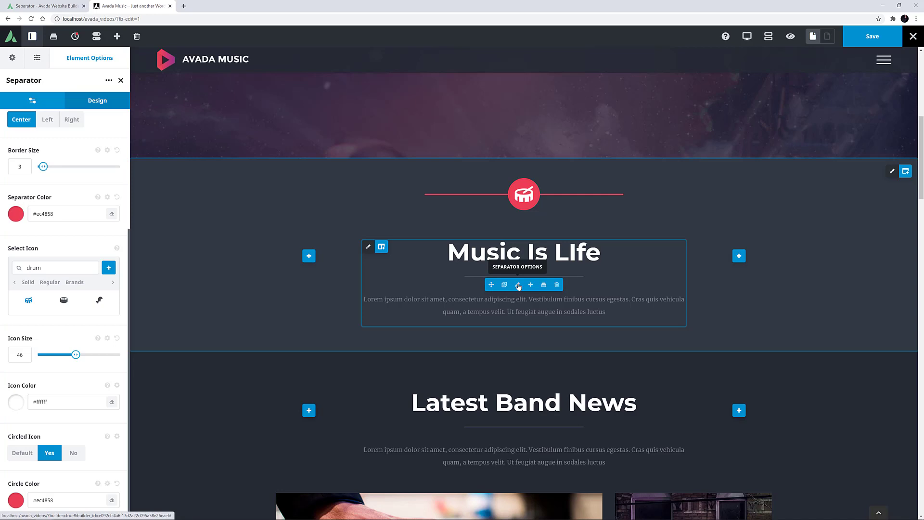
click(518, 285)
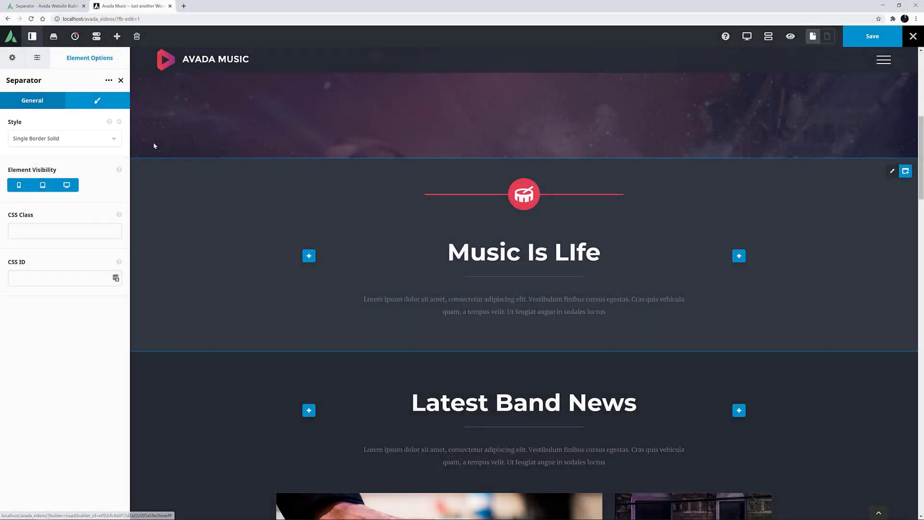
click(90, 103)
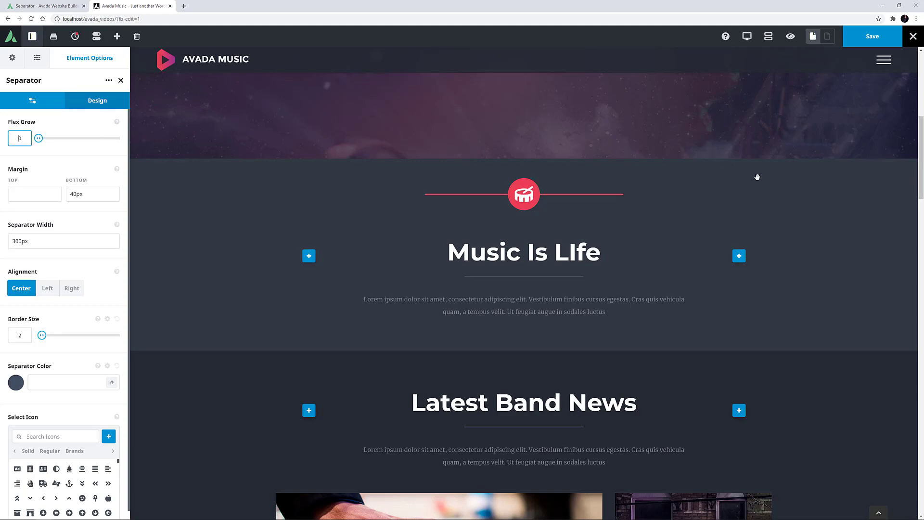
Insert a separator below the testimonial quote and set its style to No Style
scroll(806, 253, down, 8)
scroll(806, 252, down, 15)
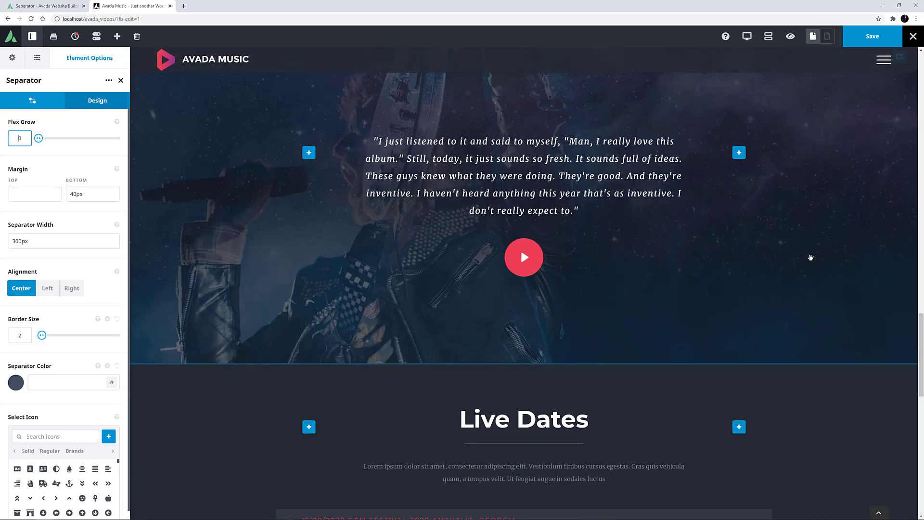
mouse_move(531, 182)
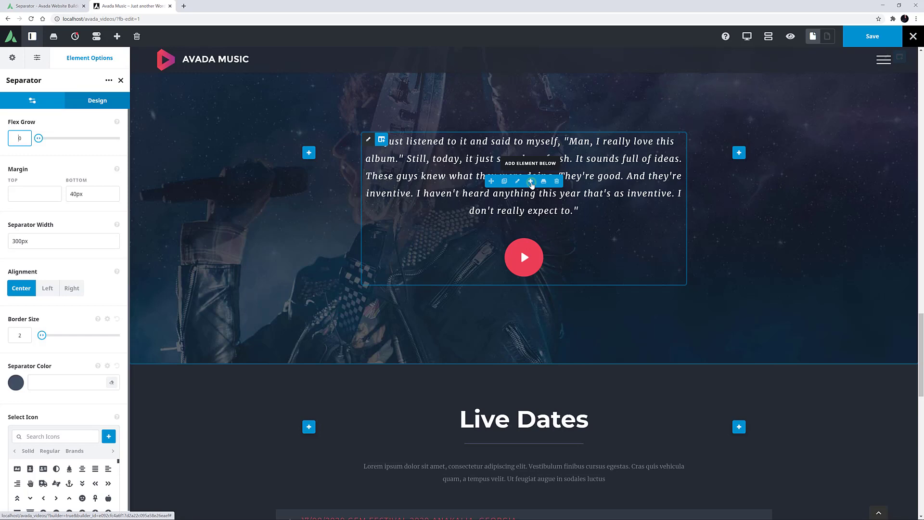
click(531, 182)
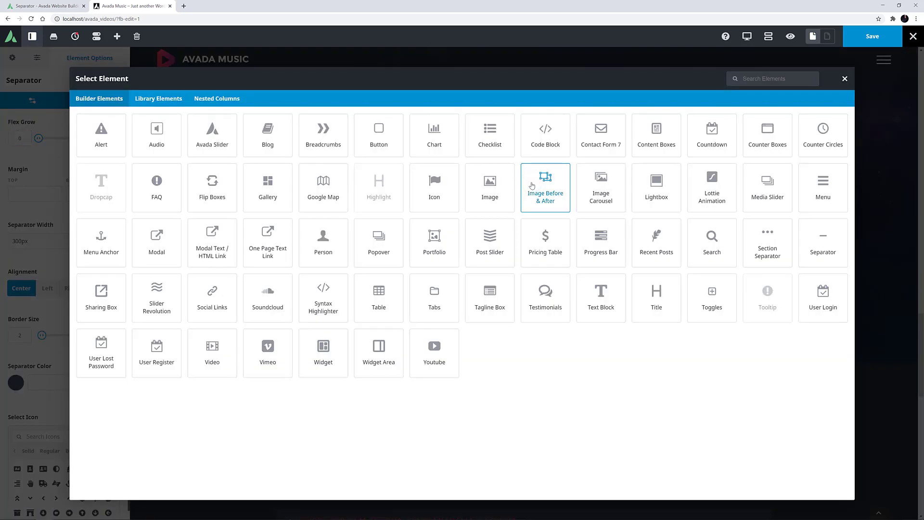
click(806, 246)
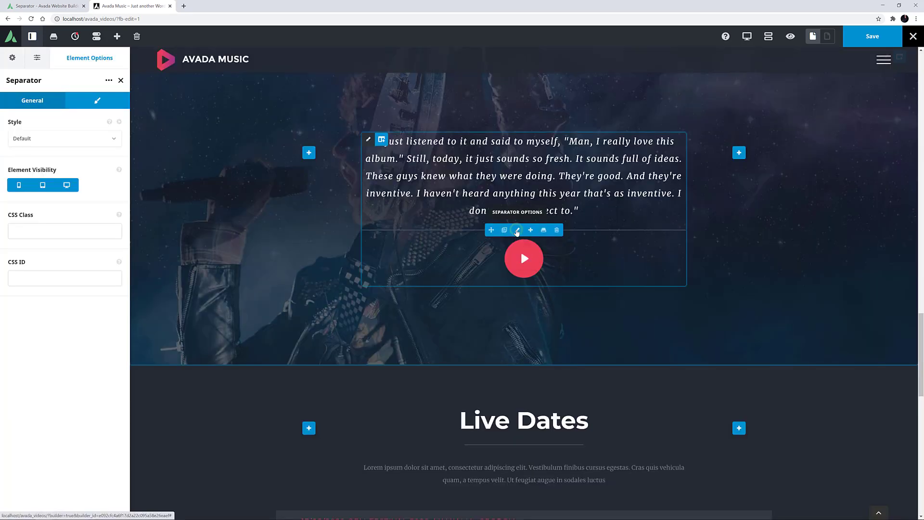
click(50, 143)
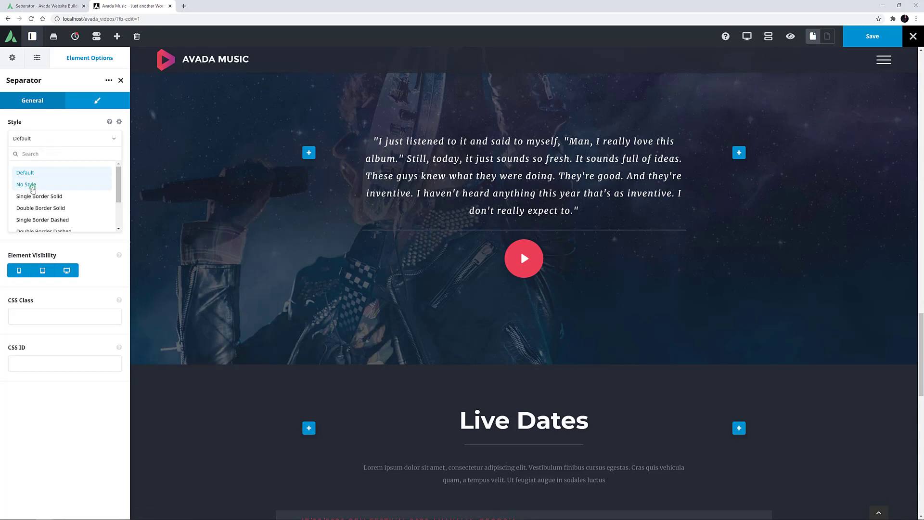
click(29, 184)
Give the new separator a 5% bottom margin
click(97, 100)
click(81, 192)
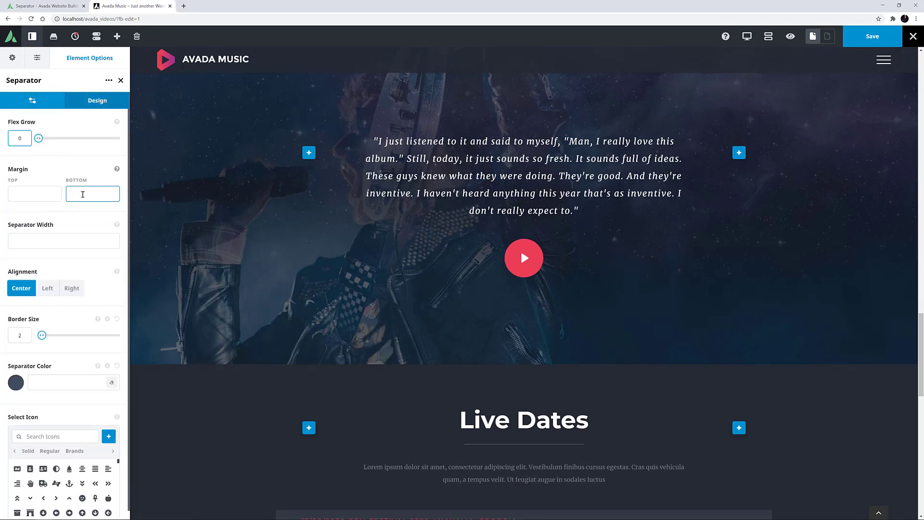
text(5%)
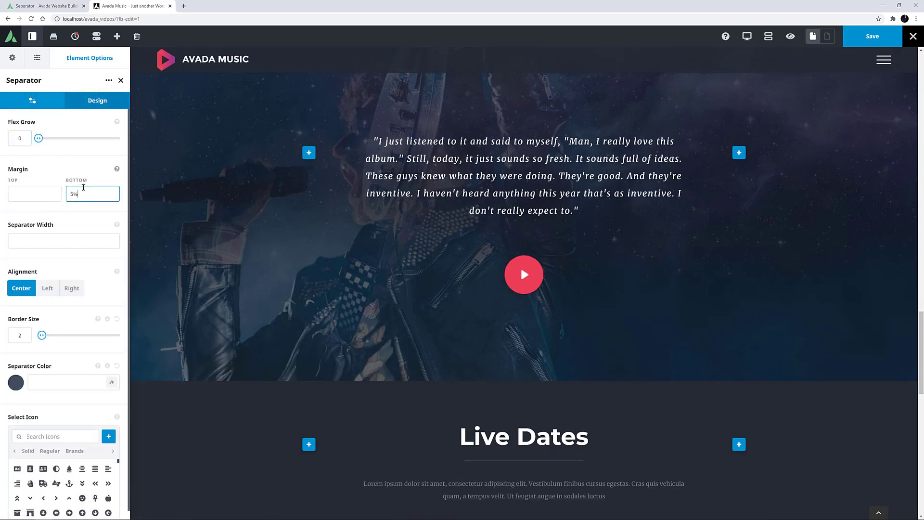
click(86, 186)
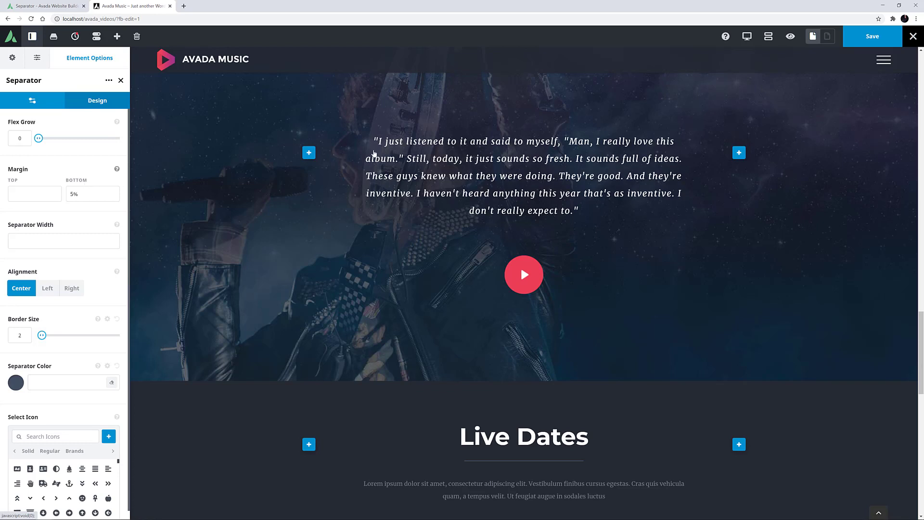
Preview the page to check the new spacing between the quote and the play button
click(790, 36)
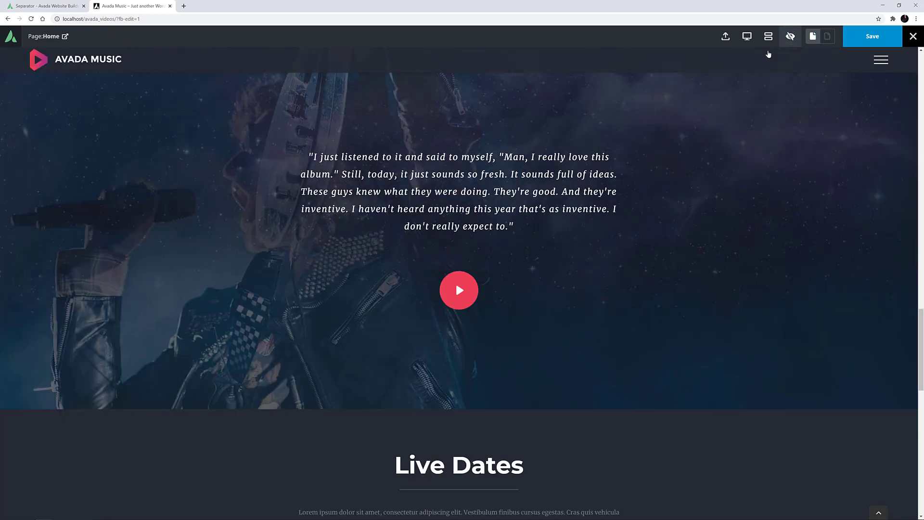